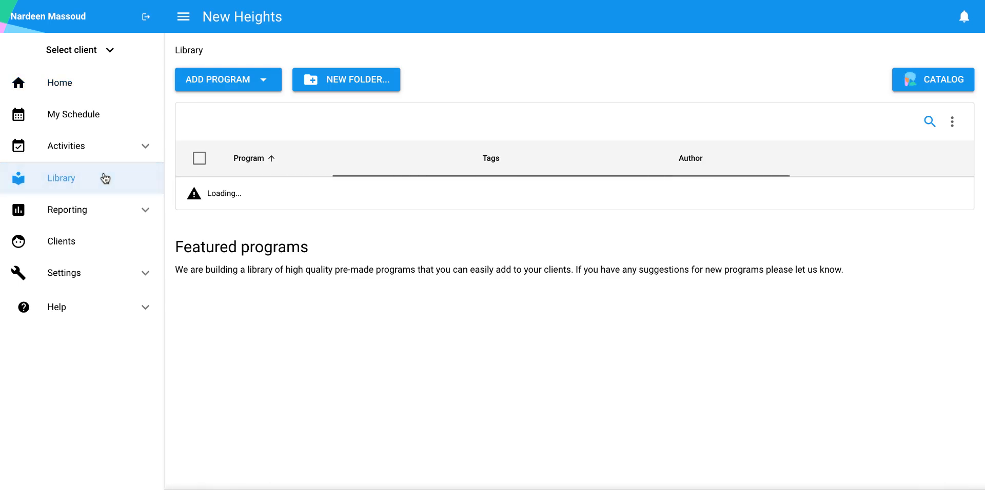
# Create a new client program of the Duration type in the library and name it "Behavior Reduction - Duration"
pyautogui.click(258, 82)
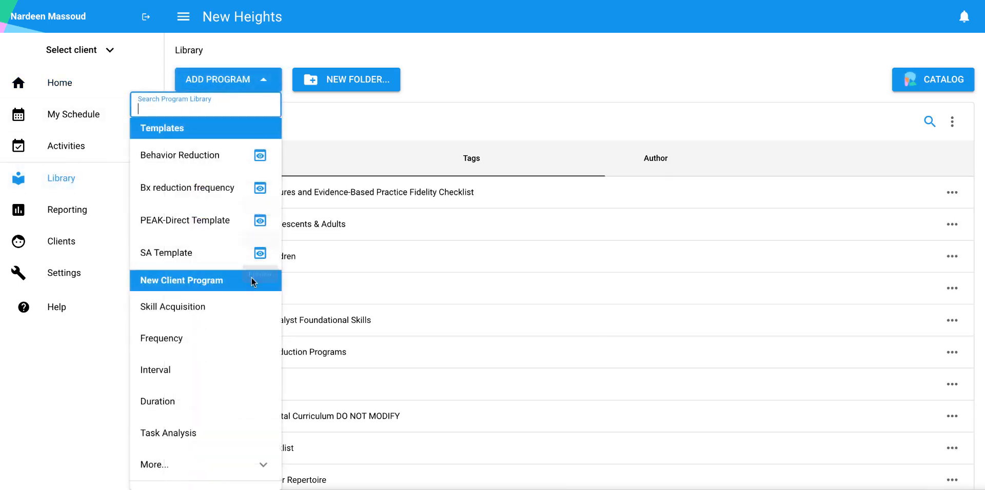
pyautogui.scroll(-3, 251, 278)
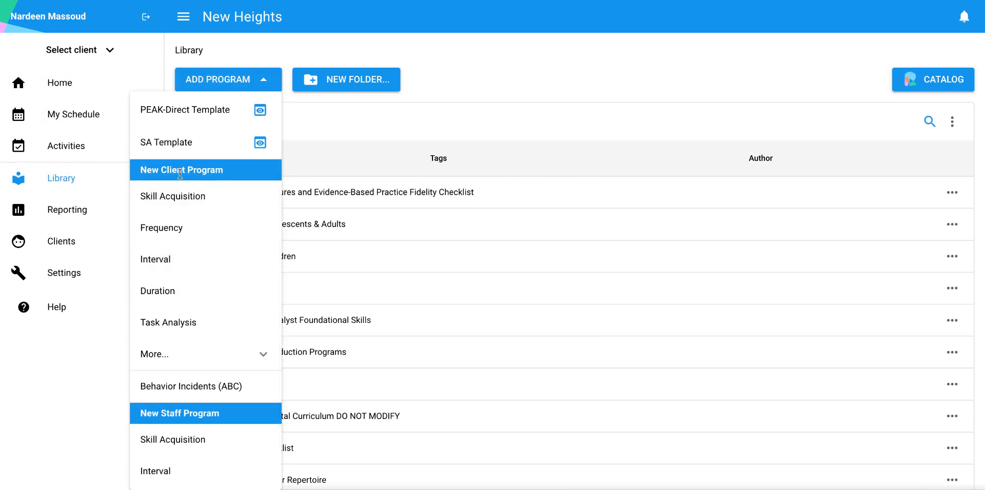
pyautogui.click(193, 296)
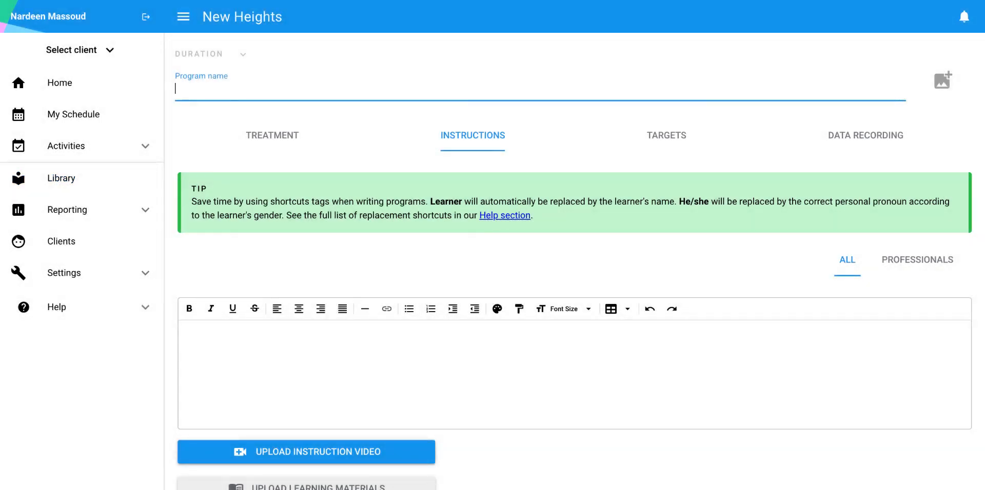
pyautogui.write('Behavior Redu')
pyautogui.press('BackSpace')
pyautogui.write('duction -')
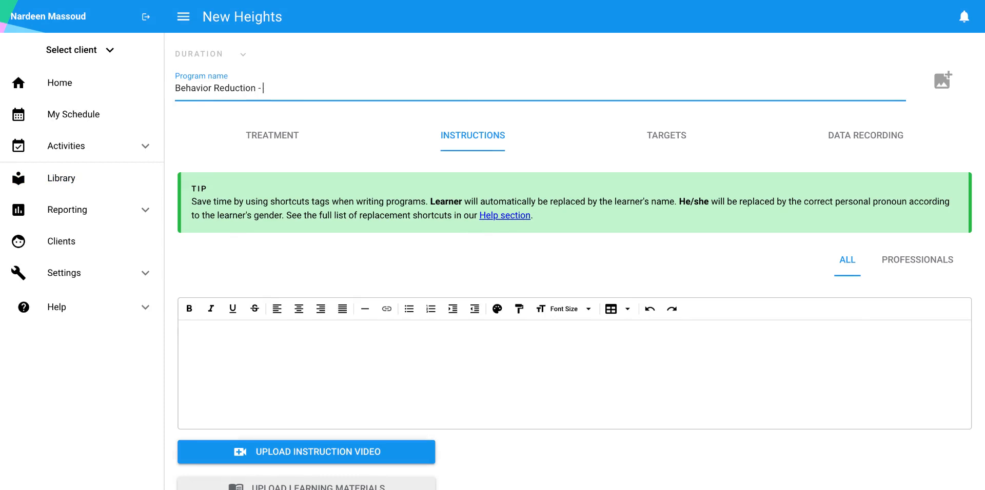
pyautogui.write(' DUration')
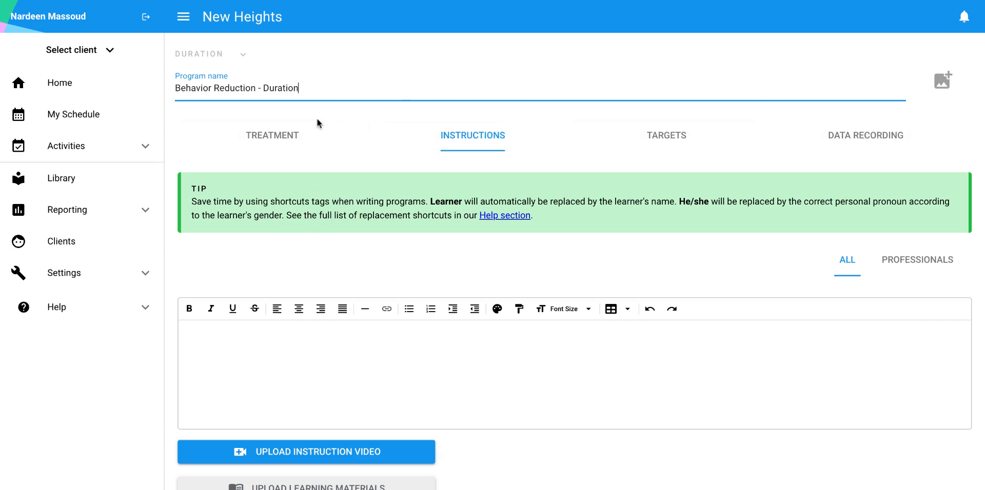
# Set the program's treatment area to Behavior Reduction
pyautogui.click(300, 143)
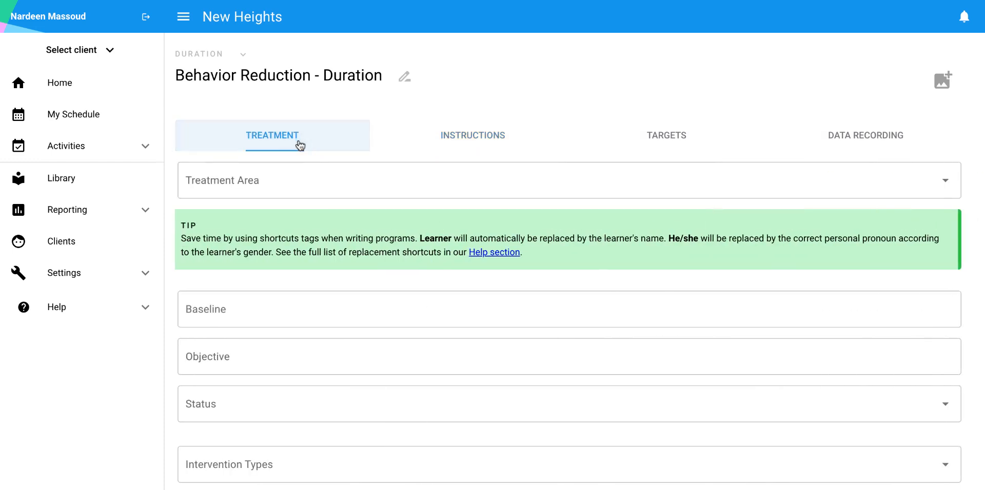
pyautogui.click(287, 180)
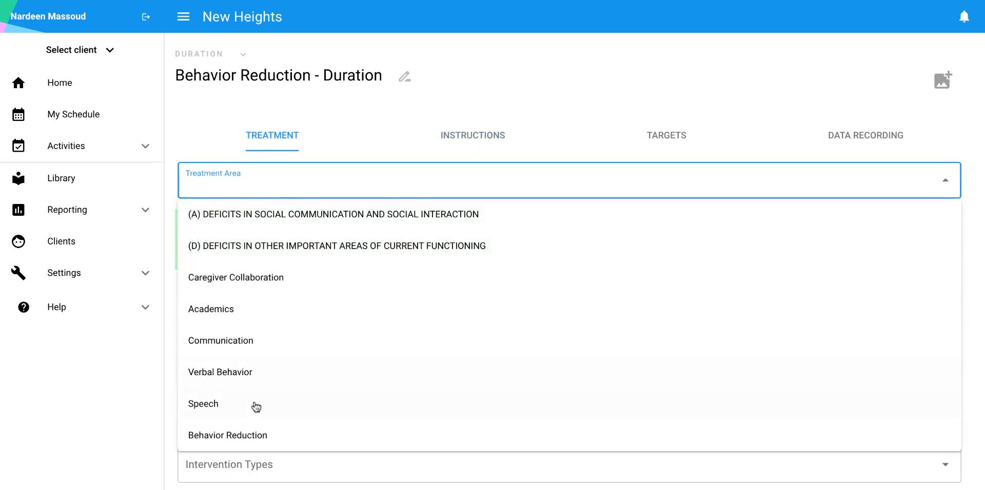
pyautogui.click(250, 440)
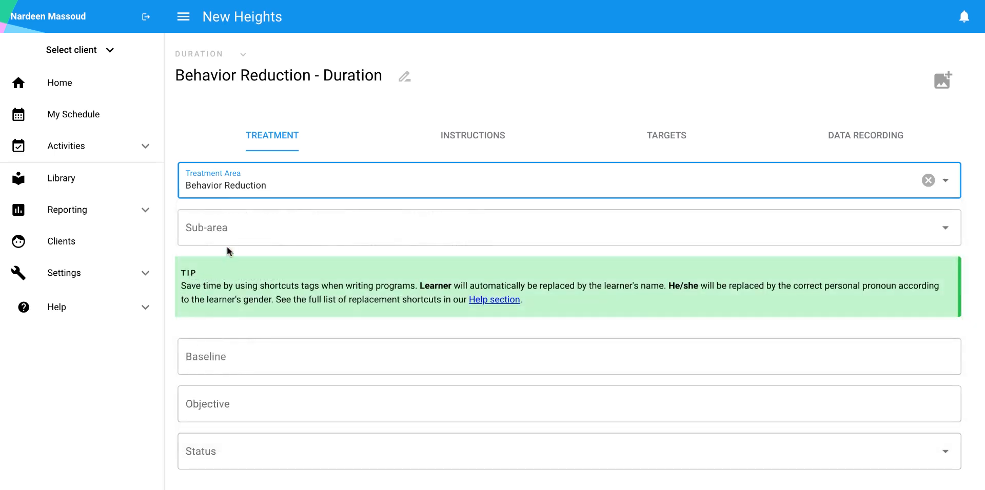
pyautogui.click(235, 237)
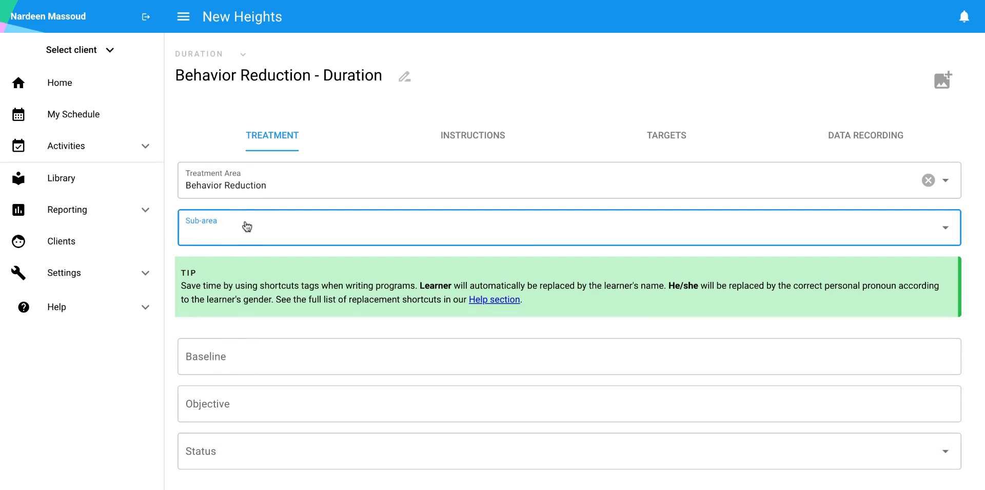
pyautogui.scroll(-2, 227, 248)
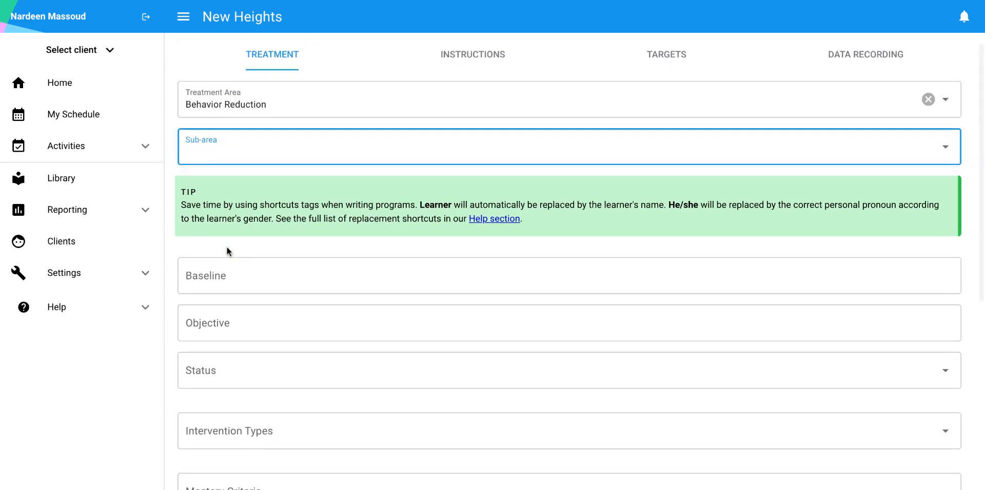
pyautogui.click(225, 278)
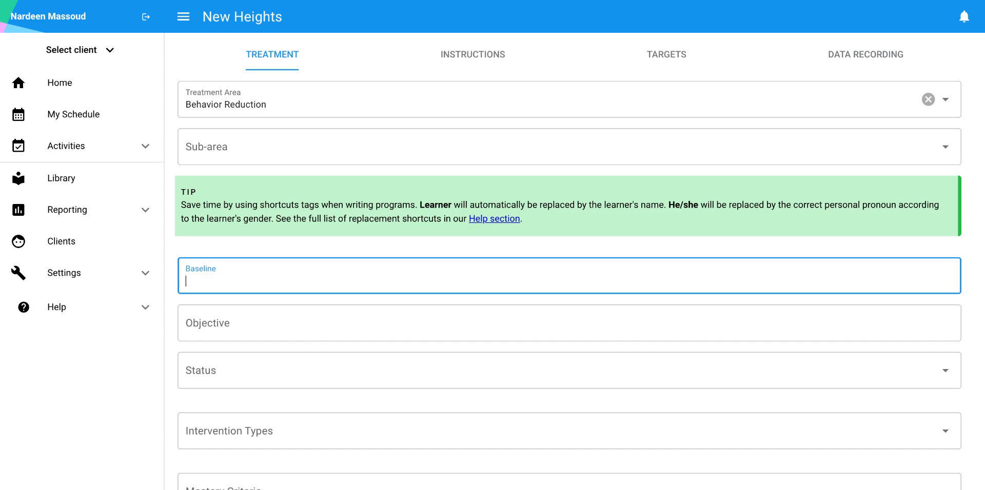
pyautogui.click(227, 325)
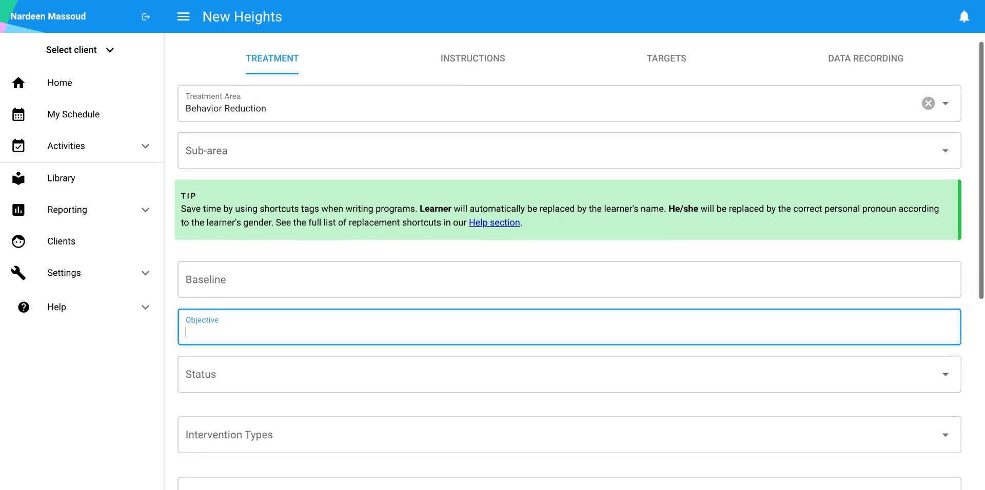
# Enter "Operational definitions" in the program instructions meant for all users
pyautogui.scroll(2, 287, 158)
pyautogui.click(446, 134)
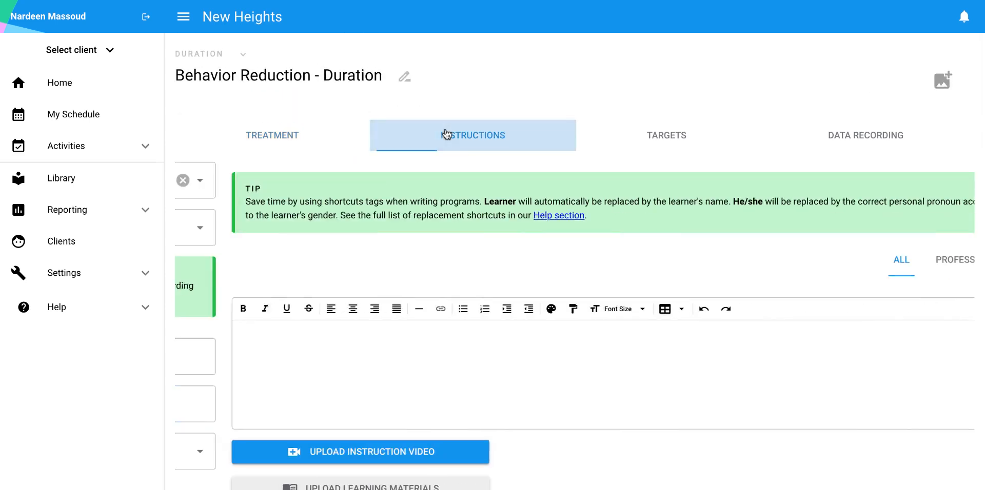
pyautogui.write('Op')
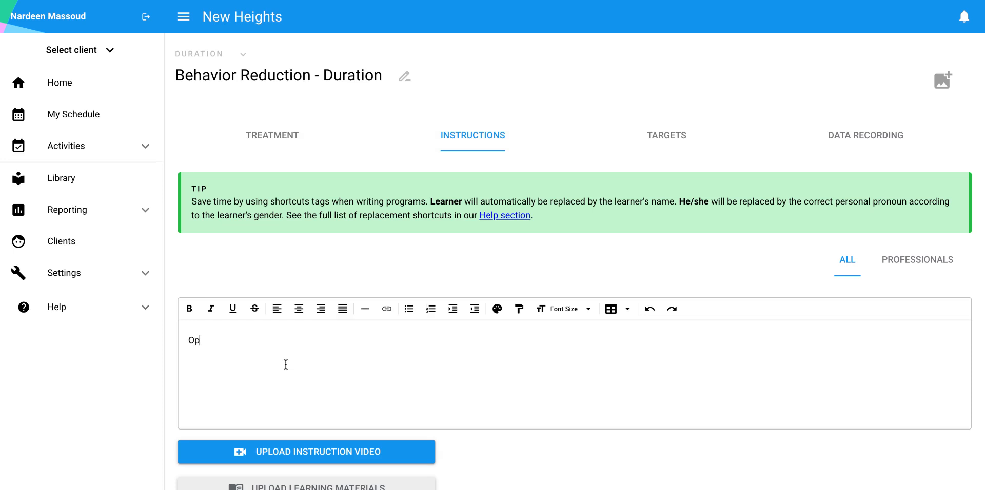
pyautogui.write('erational definitions')
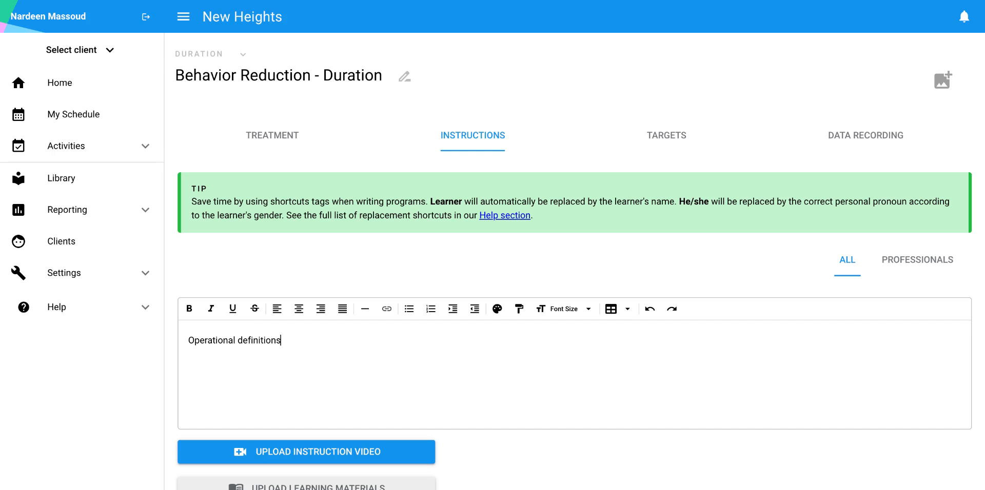
# Open the instructions editor reserved for professionals
pyautogui.scroll(-2, 336, 387)
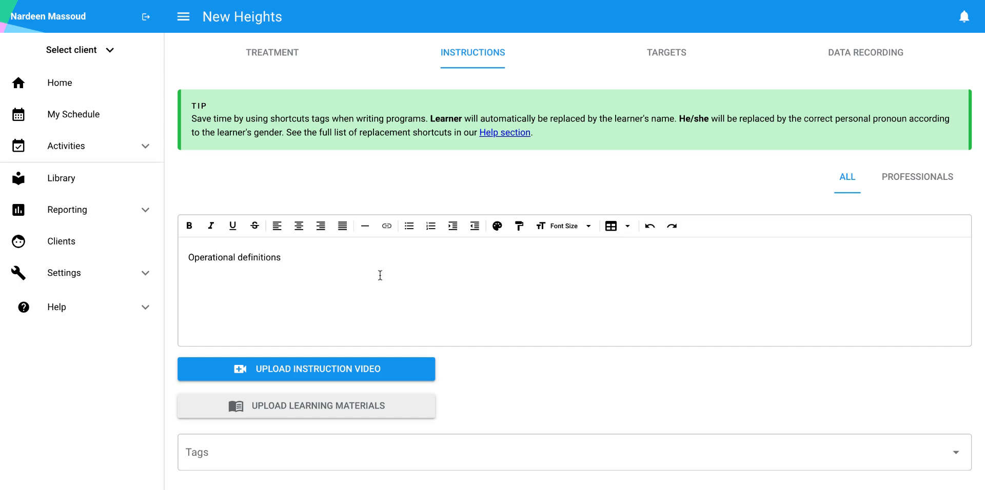
pyautogui.click(918, 183)
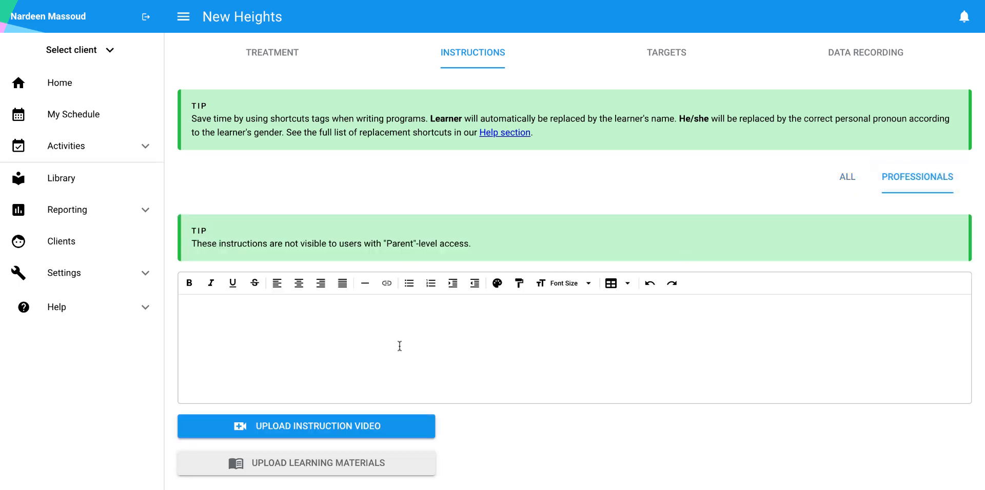
pyautogui.click(392, 324)
# Tag the program with Behavior Reduction
pyautogui.scroll(-1, 266, 362)
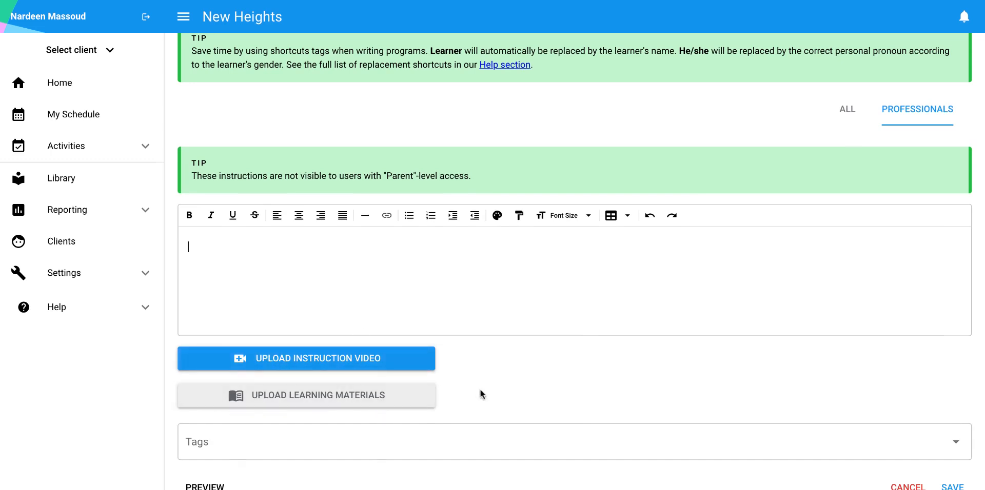
pyautogui.scroll(-1, 480, 394)
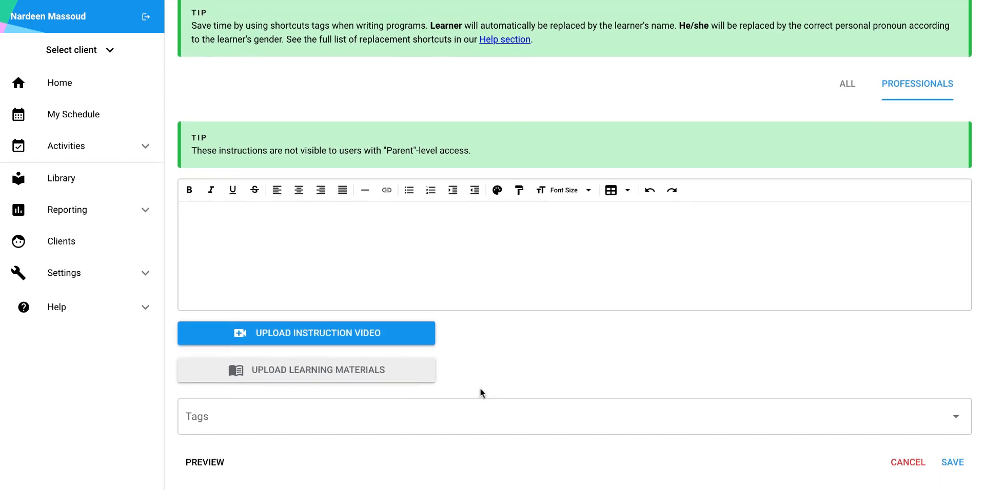
pyautogui.click(328, 427)
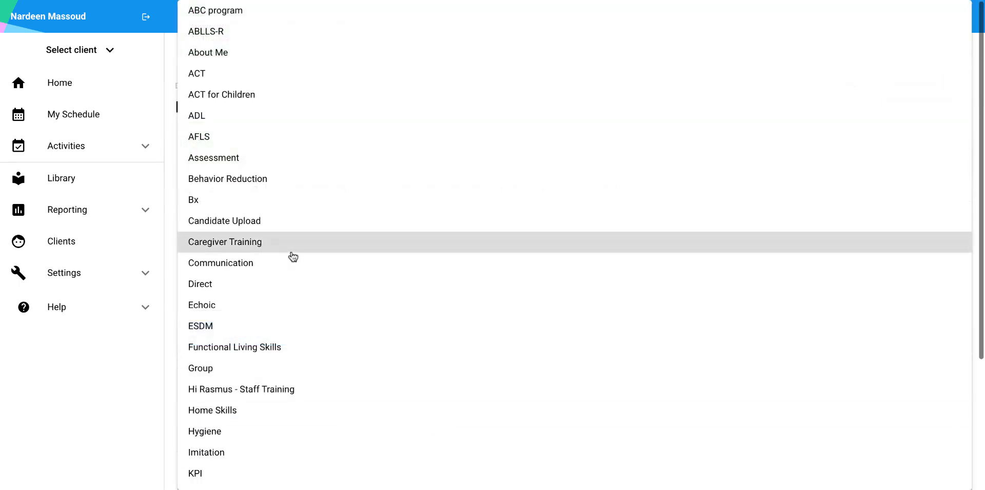
pyautogui.click(268, 190)
pyautogui.click(172, 229)
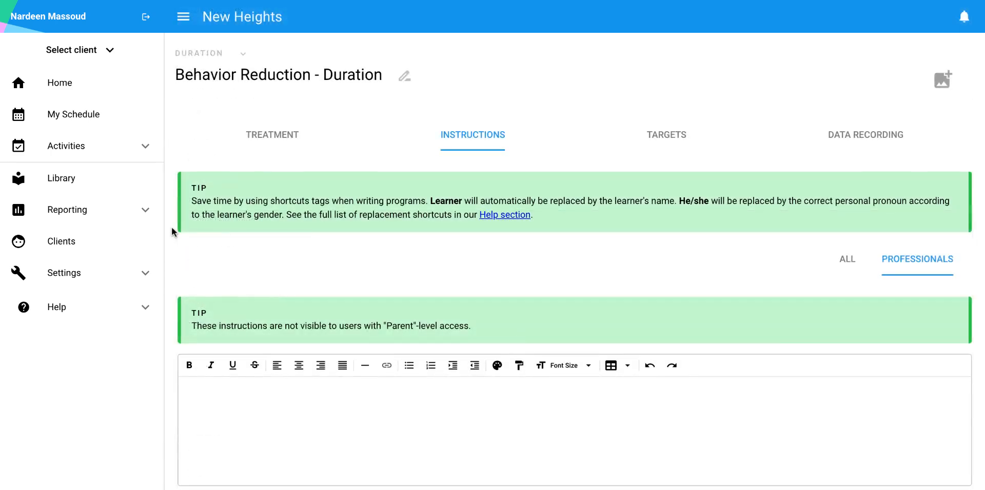
pyautogui.scroll(-3, 172, 227)
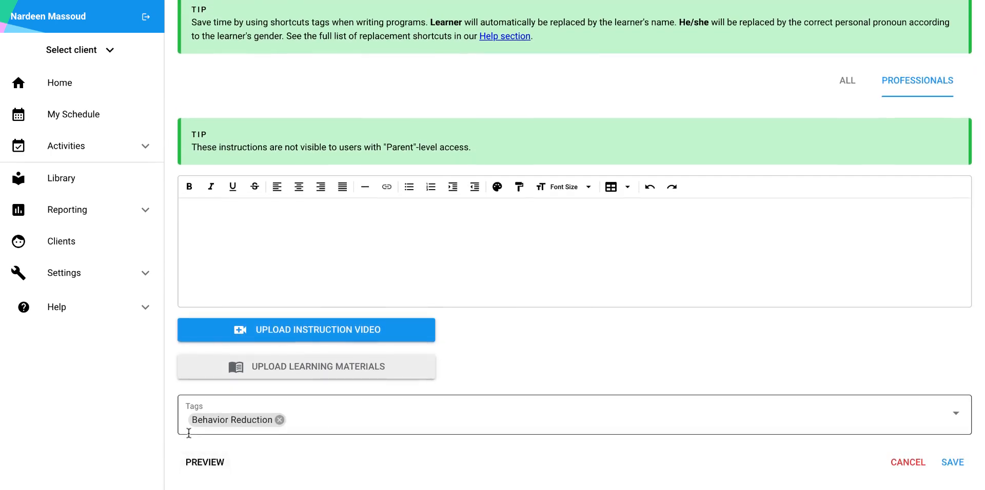
# Add two targets to the program, labelled "Crying" and "Dropping to the floor"
pyautogui.scroll(3, 323, 303)
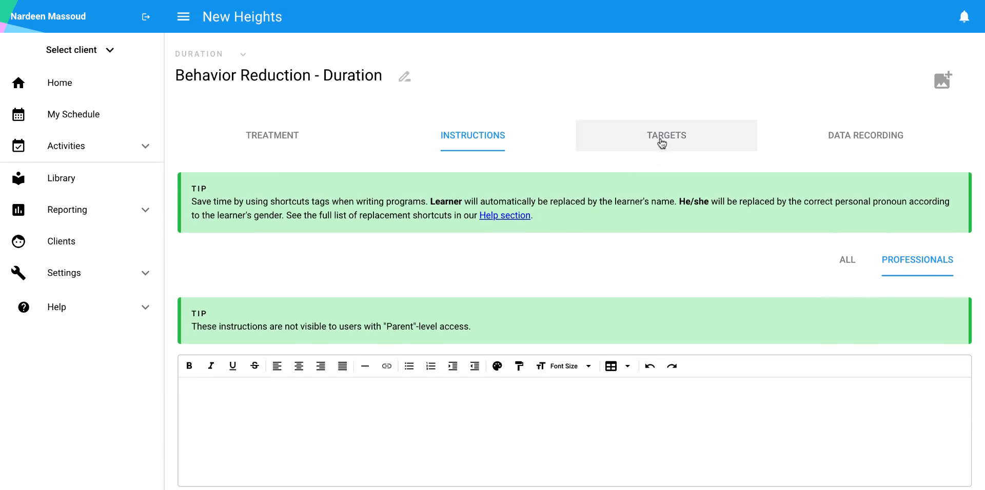
pyautogui.click(662, 142)
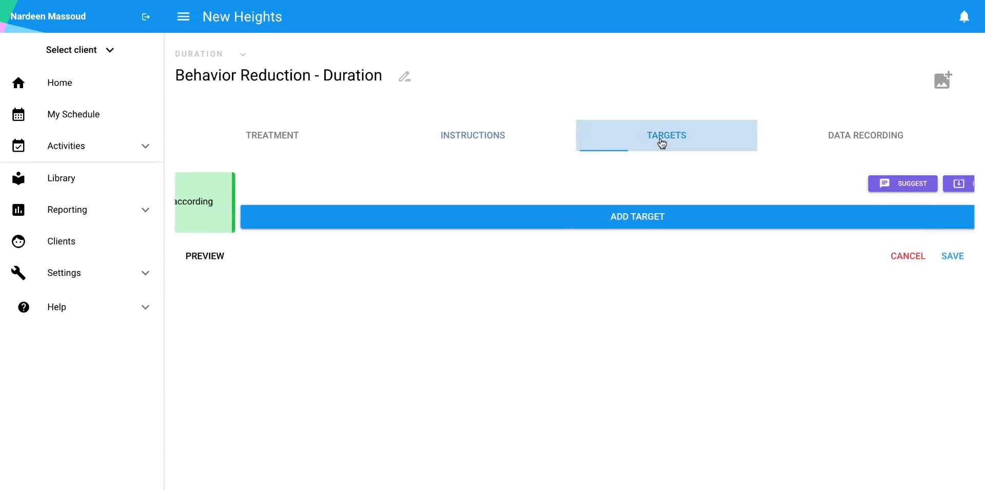
pyautogui.click(582, 225)
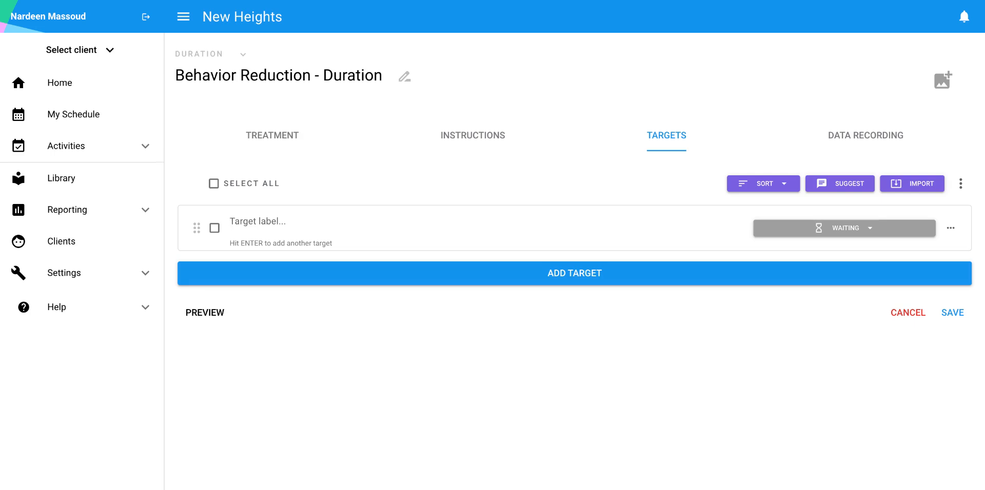
pyautogui.write('Crying')
pyautogui.press('Return')
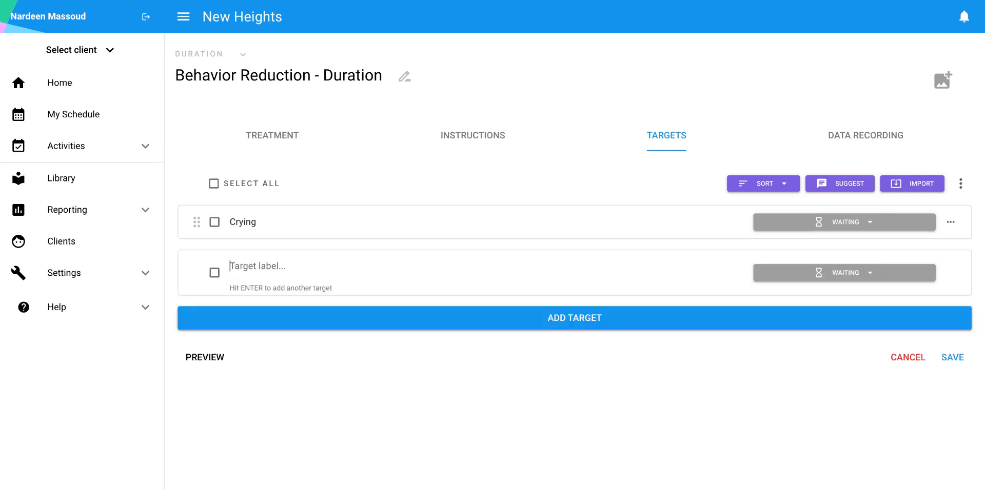
pyautogui.write('Dropping to the floor')
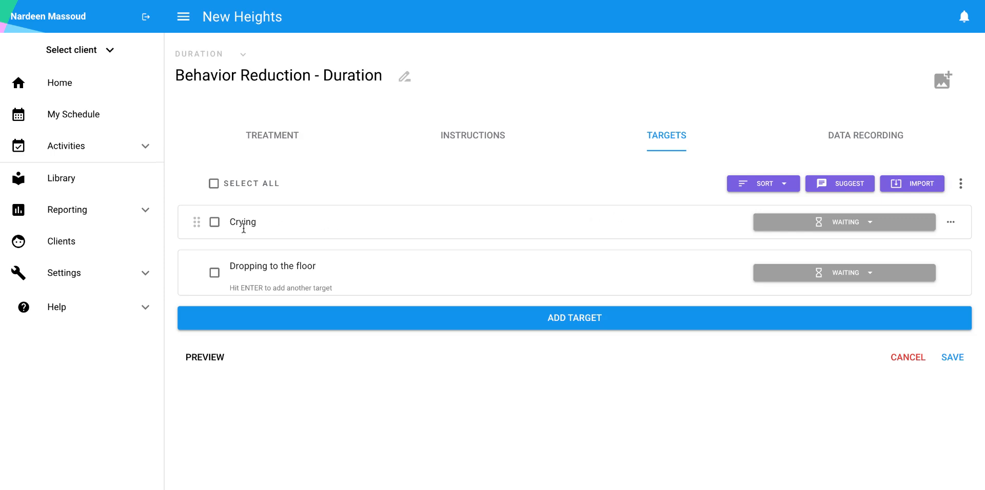
# Set the status of the Crying target to Probe and of the Dropping to the floor target to Acquisition
pyautogui.click(860, 227)
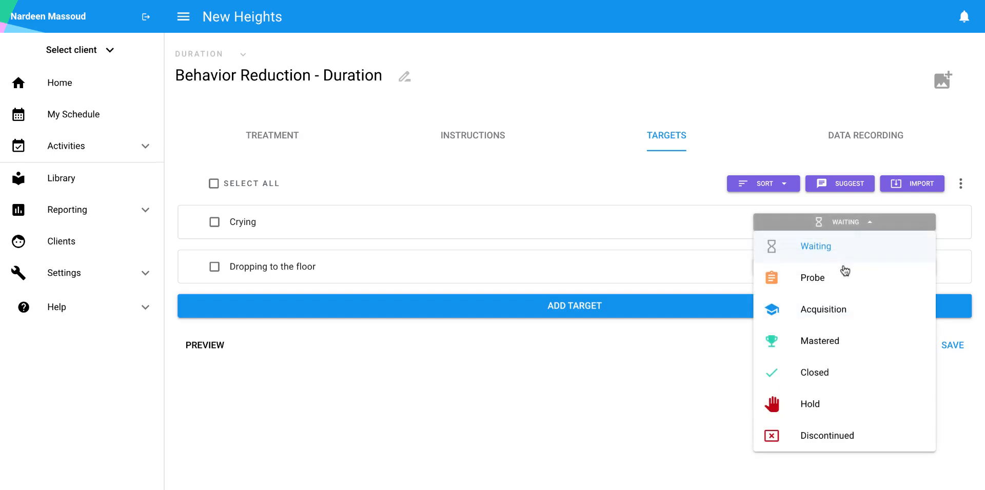
pyautogui.click(836, 286)
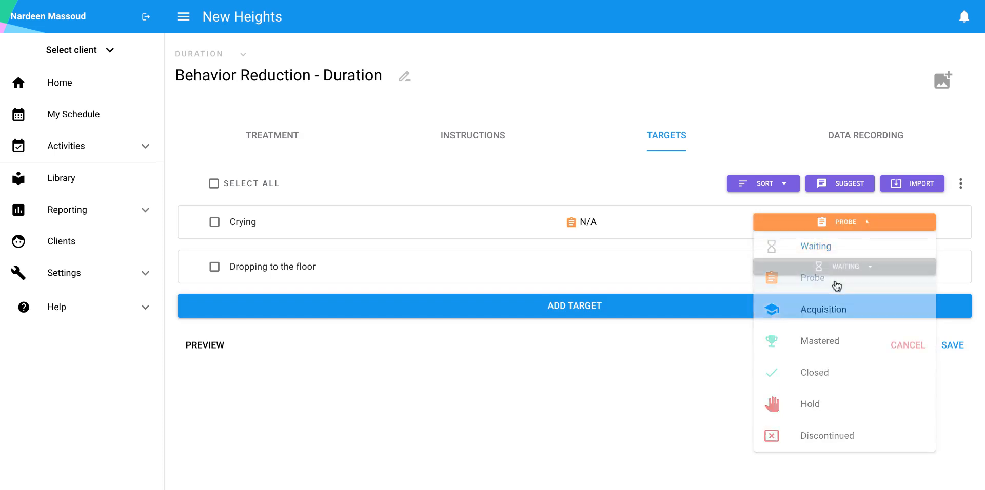
pyautogui.click(835, 268)
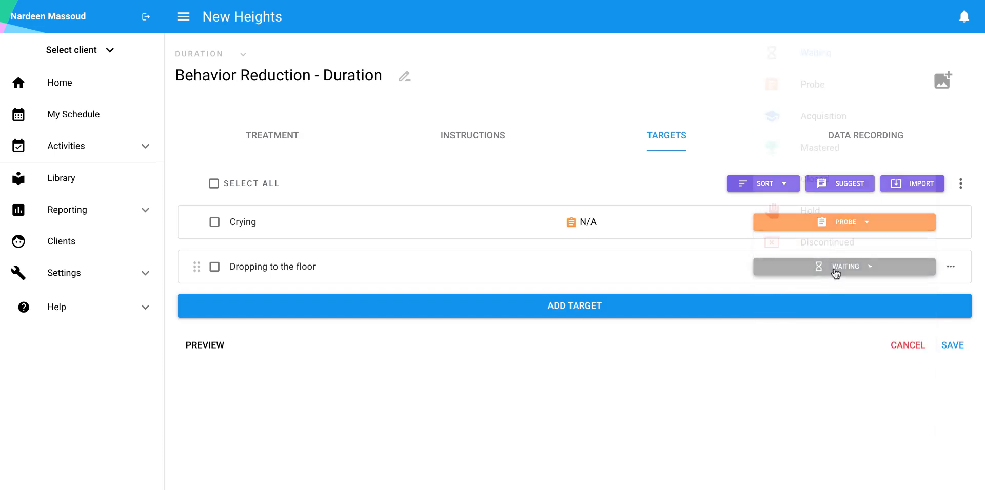
pyautogui.click(832, 123)
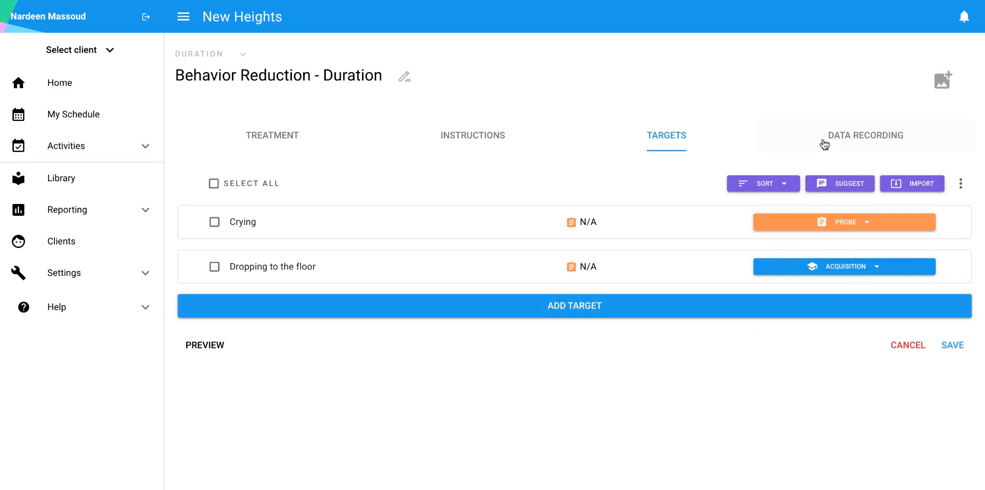
# Assign the mastering workflow "Reduce total duration to 0:02:00 across 10 sessions" in the program's data recording settings
pyautogui.click(855, 139)
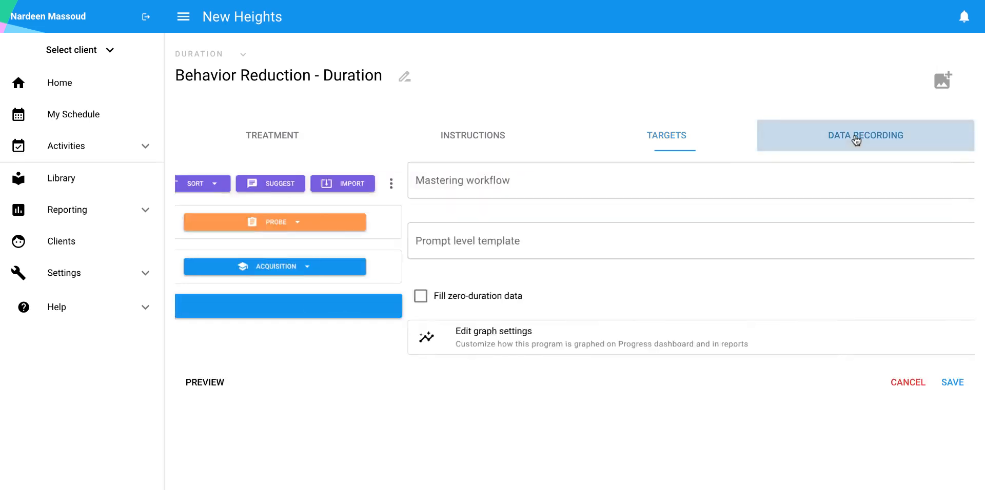
pyautogui.click(621, 196)
pyautogui.scroll(-1, 462, 326)
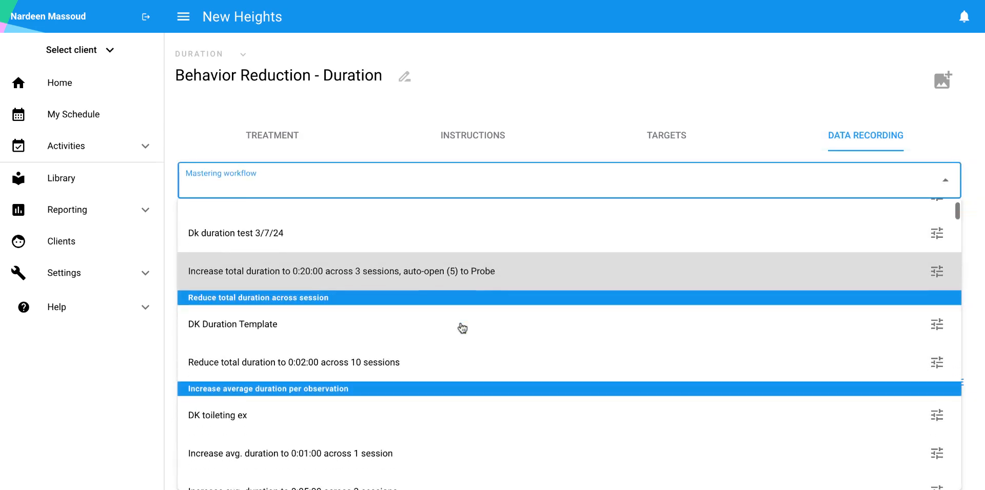
pyautogui.scroll(-1, 461, 327)
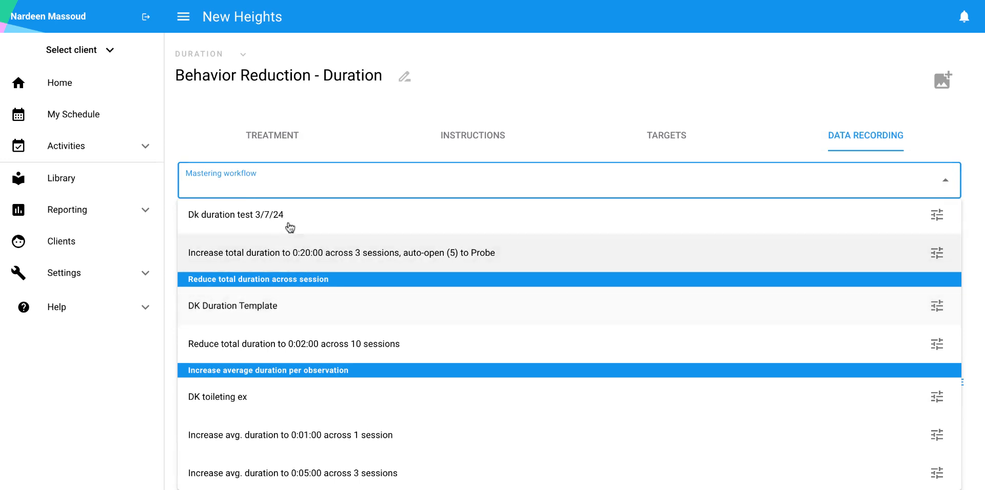
pyautogui.scroll(3, 291, 228)
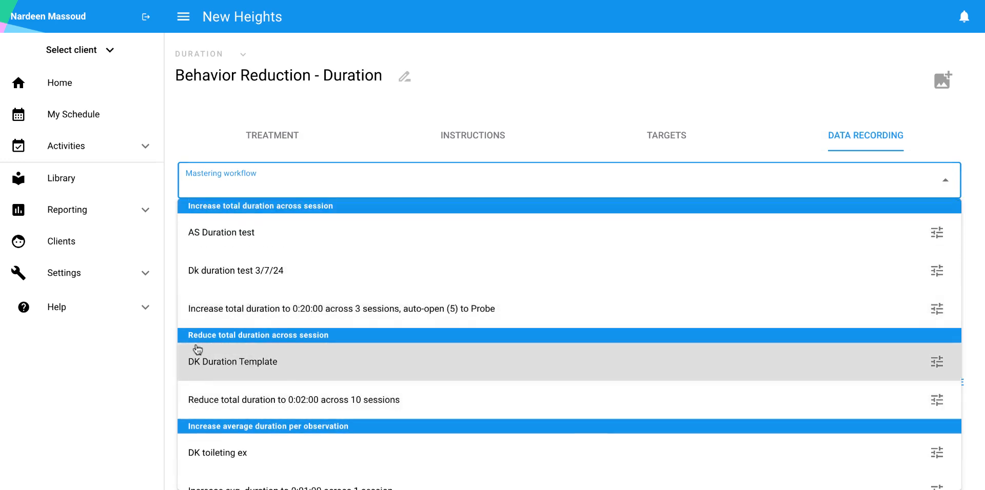
pyautogui.scroll(-1, 287, 339)
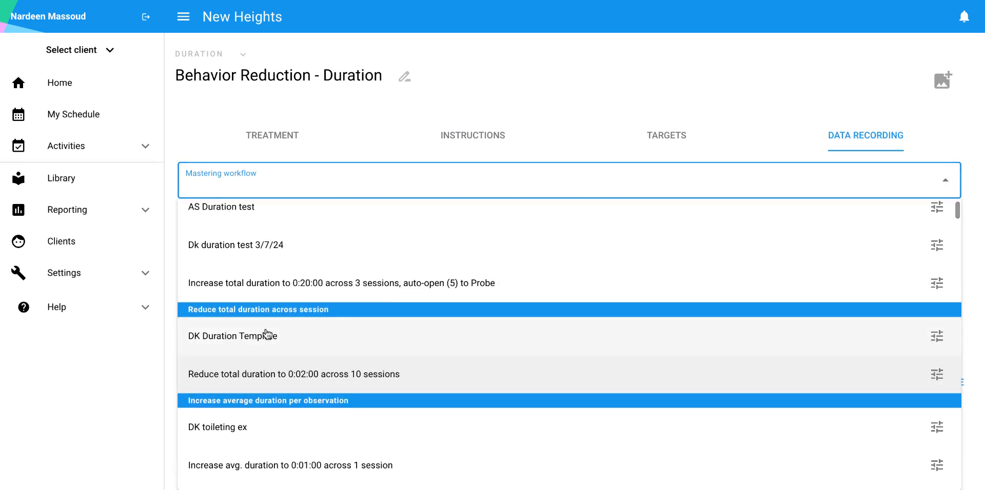
pyautogui.click(309, 376)
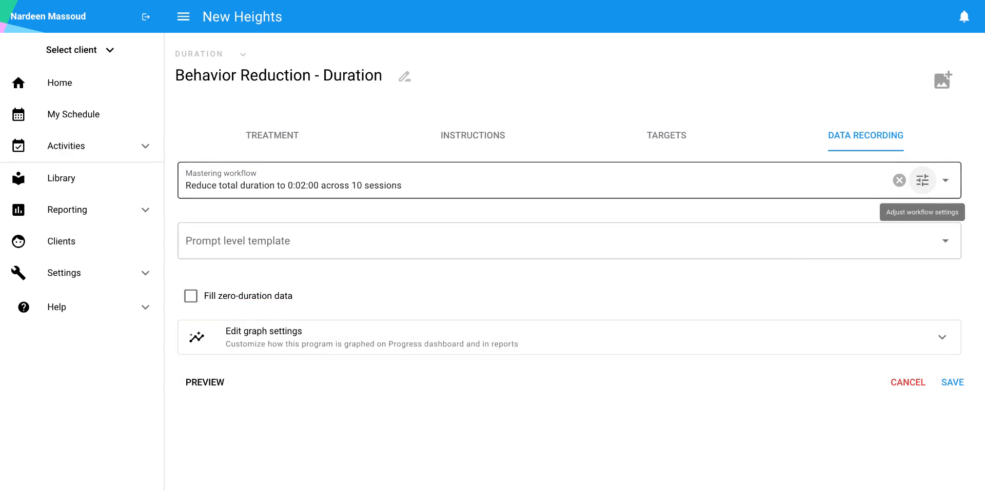
# Adjust this program's mastering workflow to require 3 sessions for Probe and 5 sessions for Acquisition, and save it
pyautogui.click(922, 180)
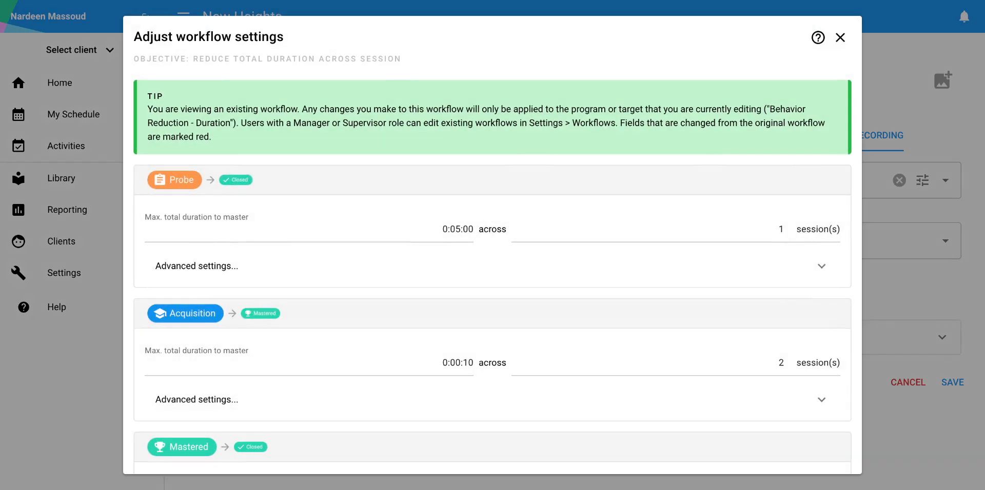
pyautogui.scroll(-1, 675, 183)
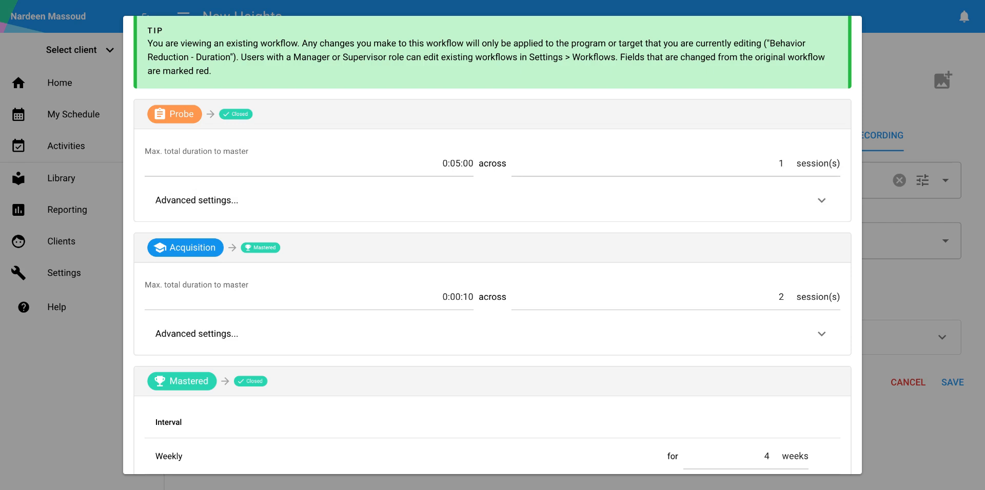
pyautogui.click(788, 160)
pyautogui.click(788, 160)
pyautogui.click(721, 116)
pyautogui.scroll(-3, 639, 251)
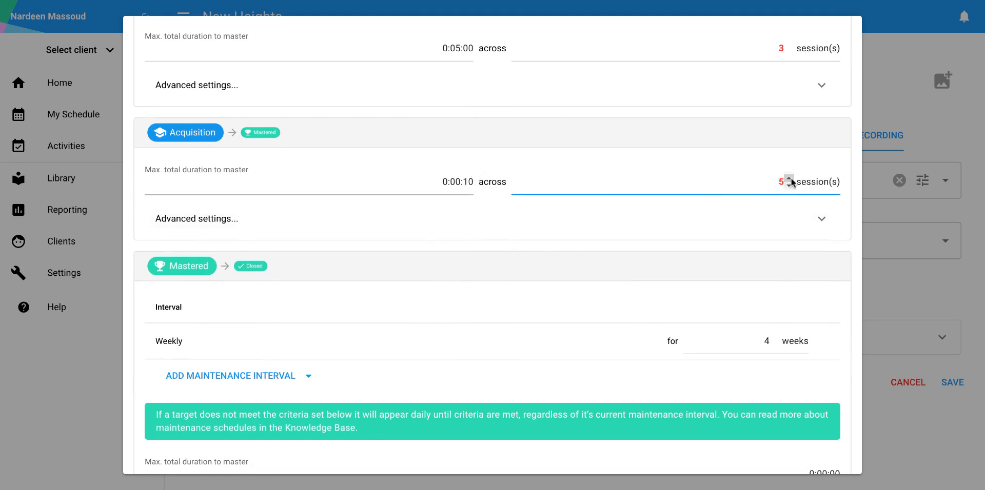
pyautogui.scroll(-3, 525, 240)
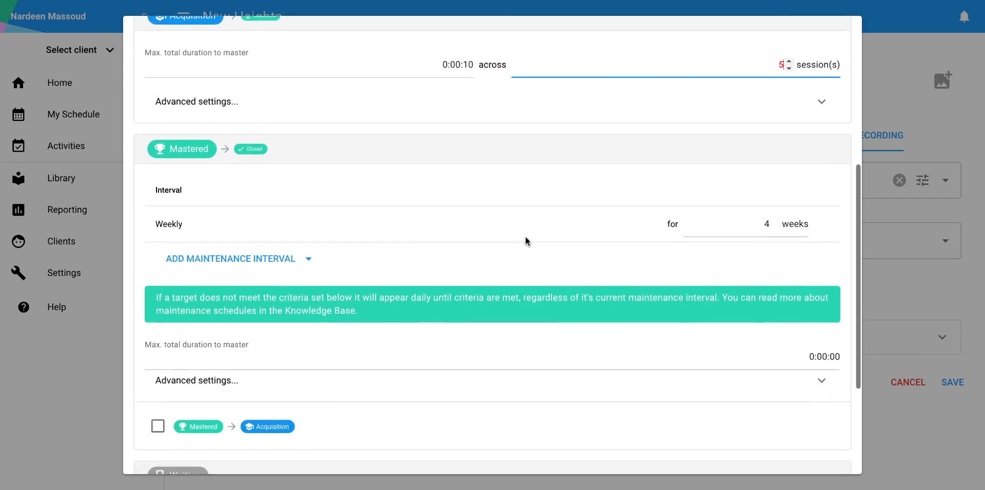
pyautogui.scroll(-4, 525, 237)
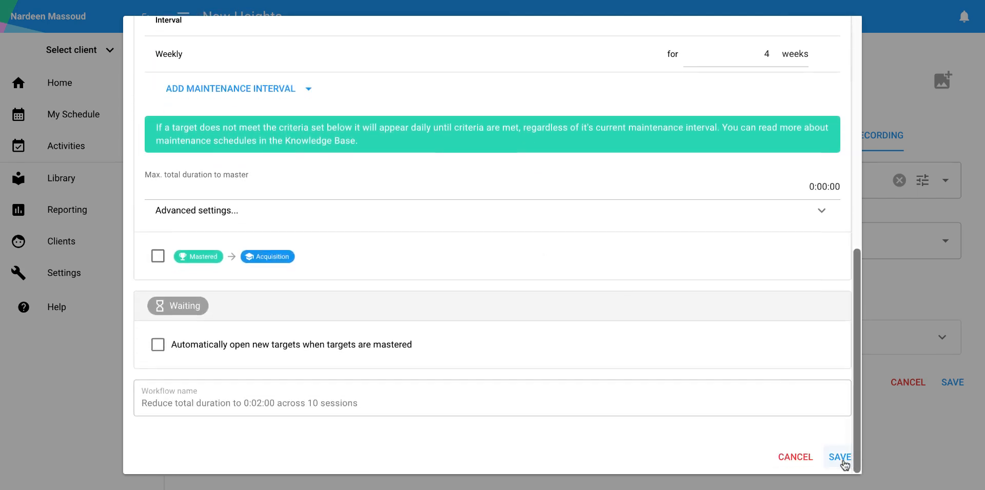
pyautogui.click(840, 458)
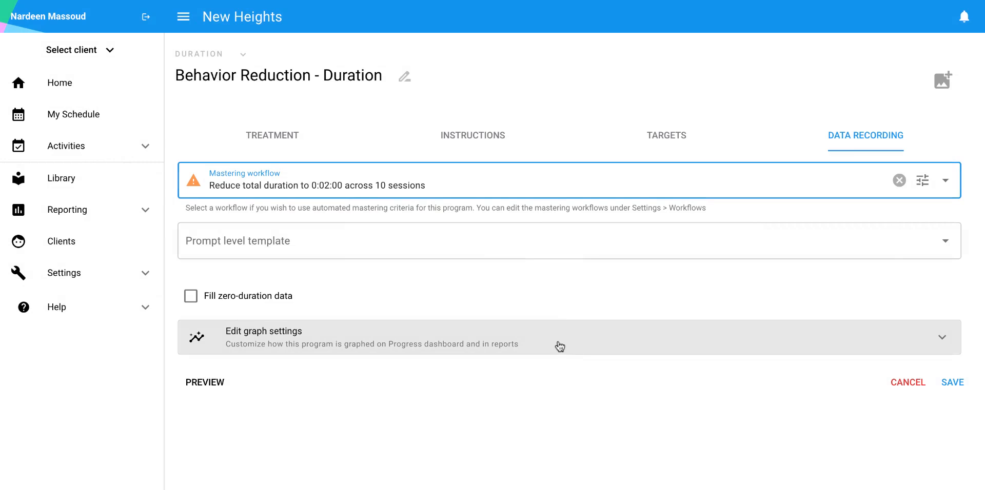
# Choose Clicker as the program's prompt level template
pyautogui.moveTo(201, 179)
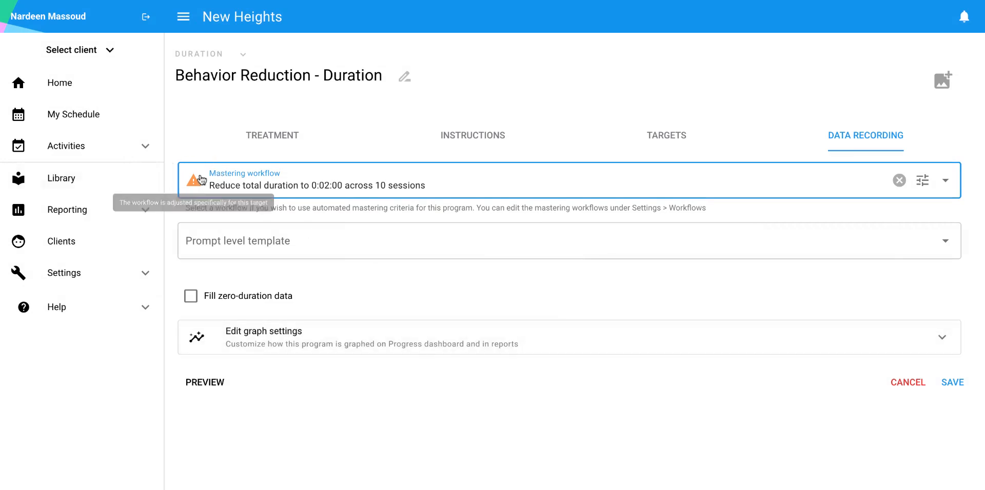
pyautogui.click(297, 253)
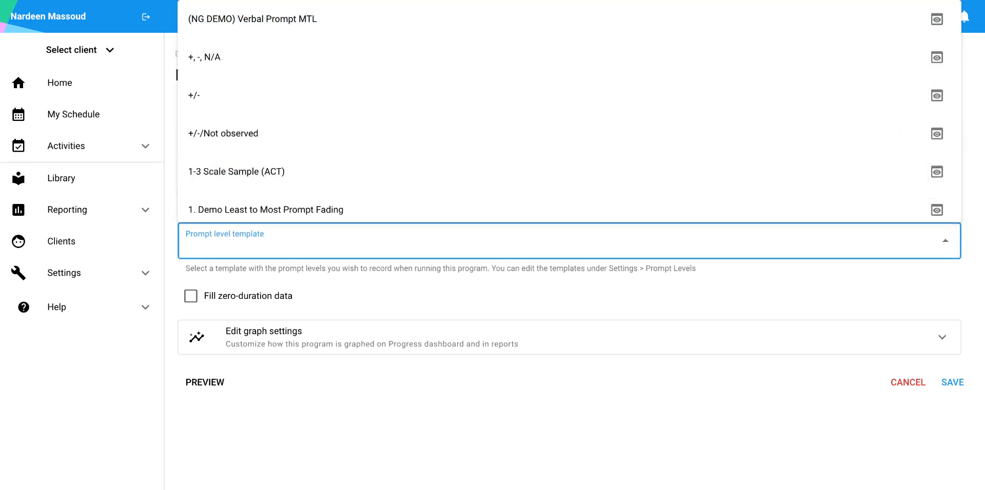
pyautogui.scroll(-10, 293, 205)
pyautogui.scroll(-3, 282, 160)
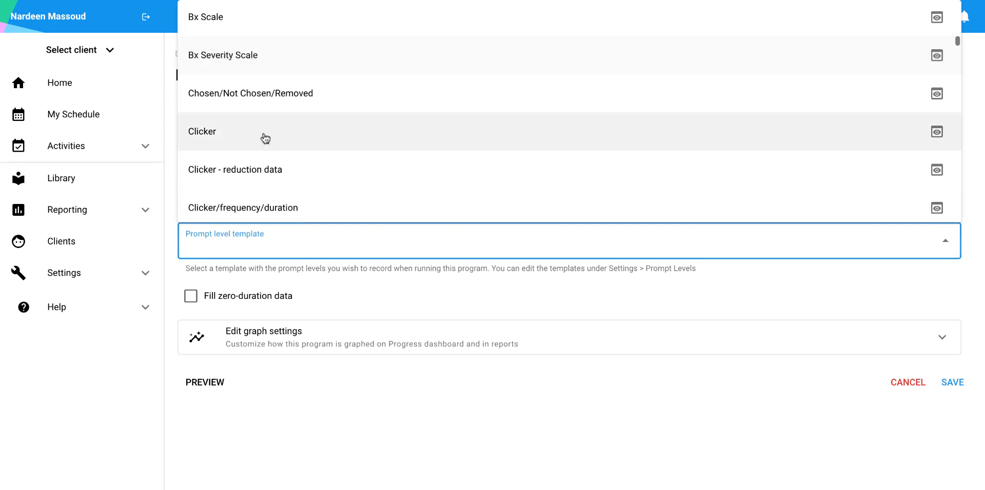
pyautogui.click(265, 138)
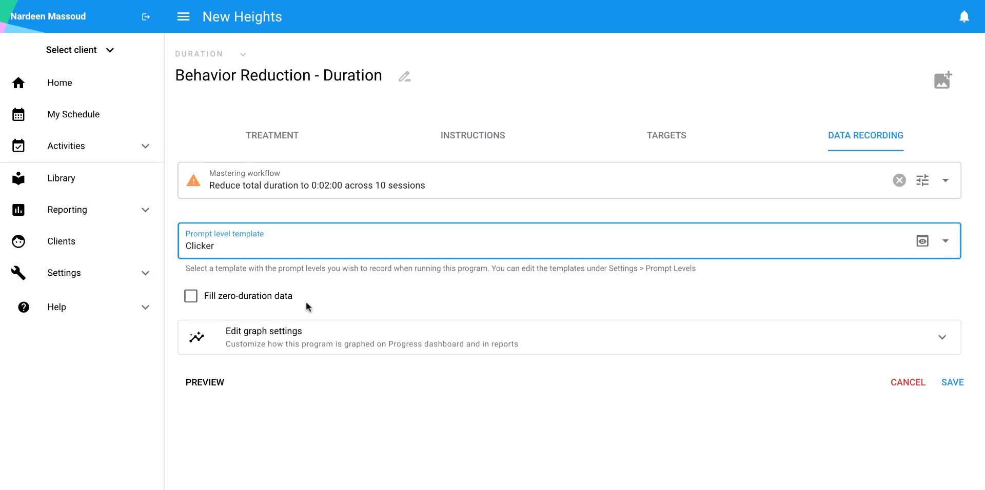
# Enable and disable filling of zero-duration data, and expand the program's graph settings
pyautogui.click(195, 296)
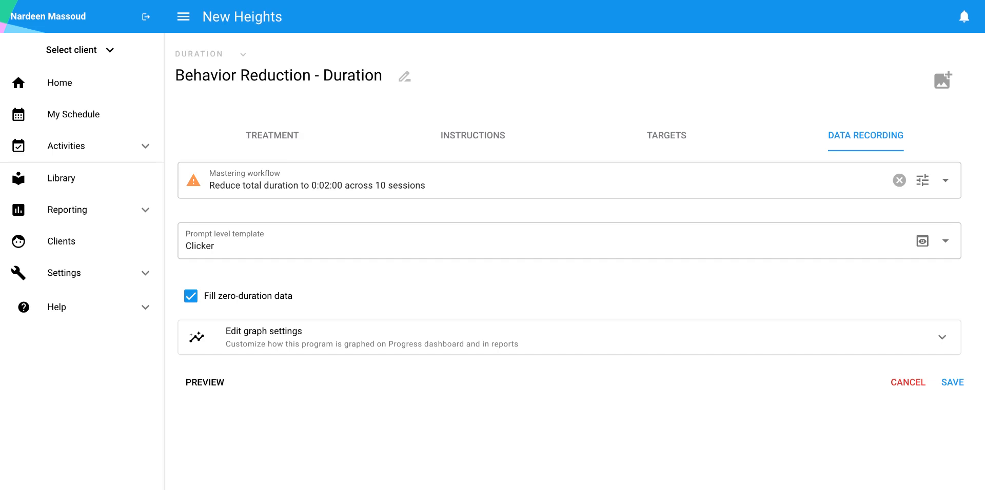
pyautogui.click(249, 300)
pyautogui.click(345, 337)
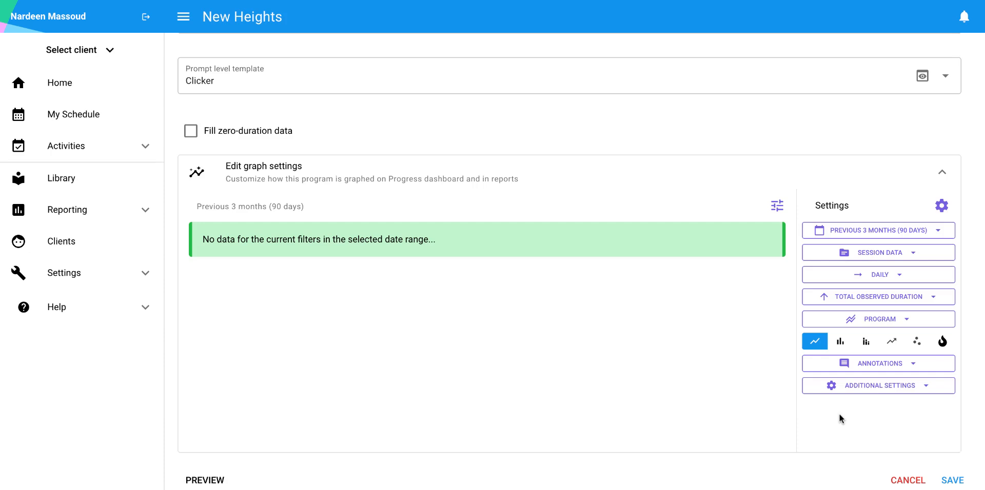
# Preview the program, starting the duration timers of the Crying and Dropping to the floor targets, and close the preview
pyautogui.scroll(-1, 839, 414)
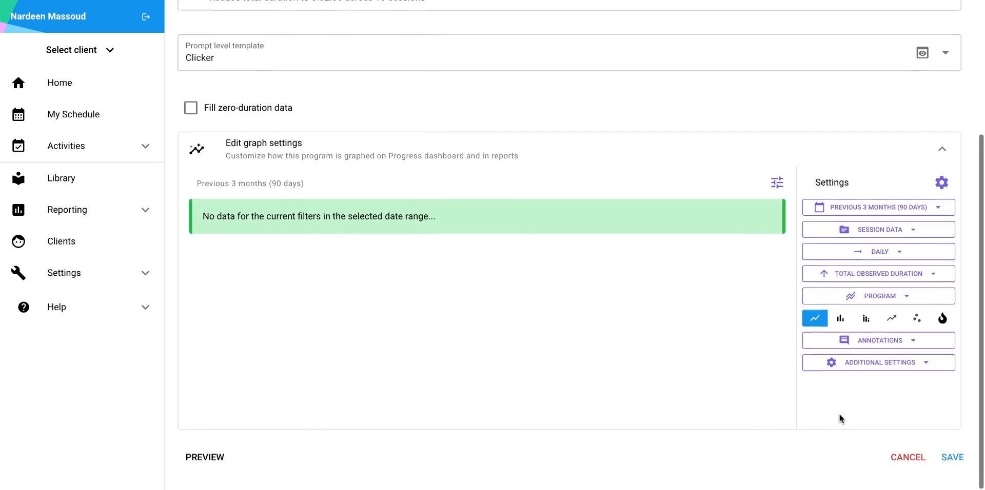
pyautogui.click(202, 464)
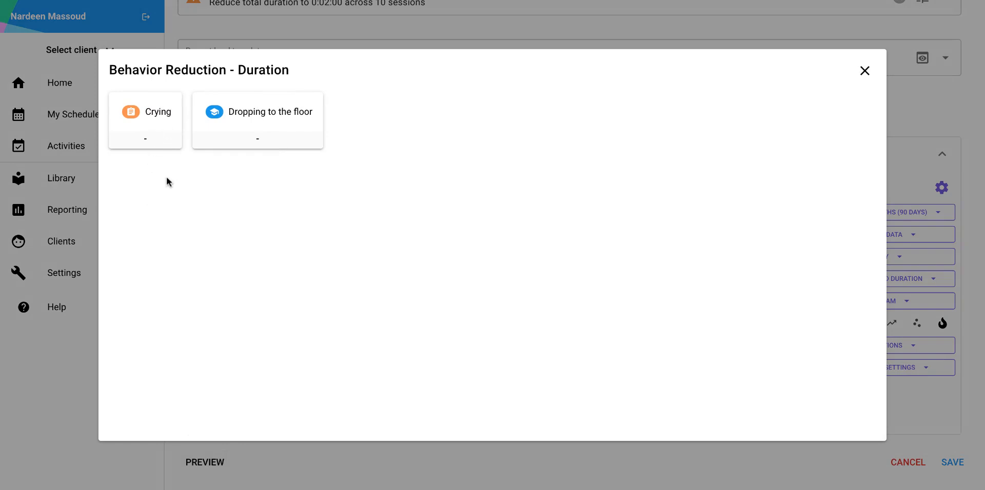
pyautogui.click(159, 125)
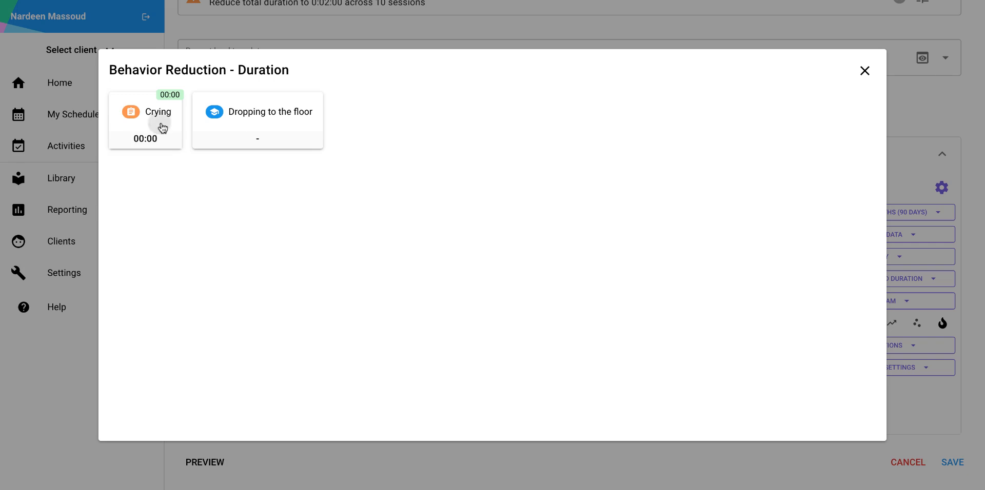
pyautogui.click(255, 123)
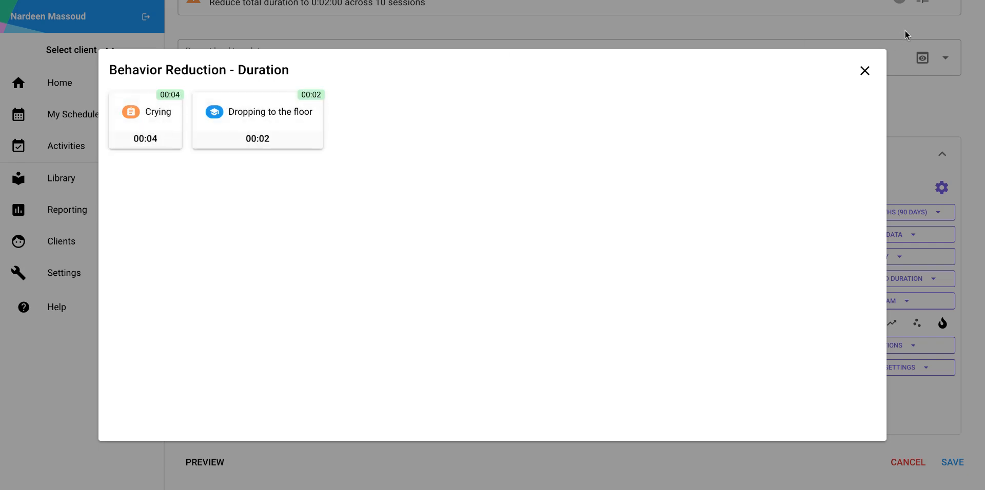
pyautogui.click(865, 71)
# Add a cover photo to the program from a photo search for "crying"
pyautogui.scroll(4, 726, 156)
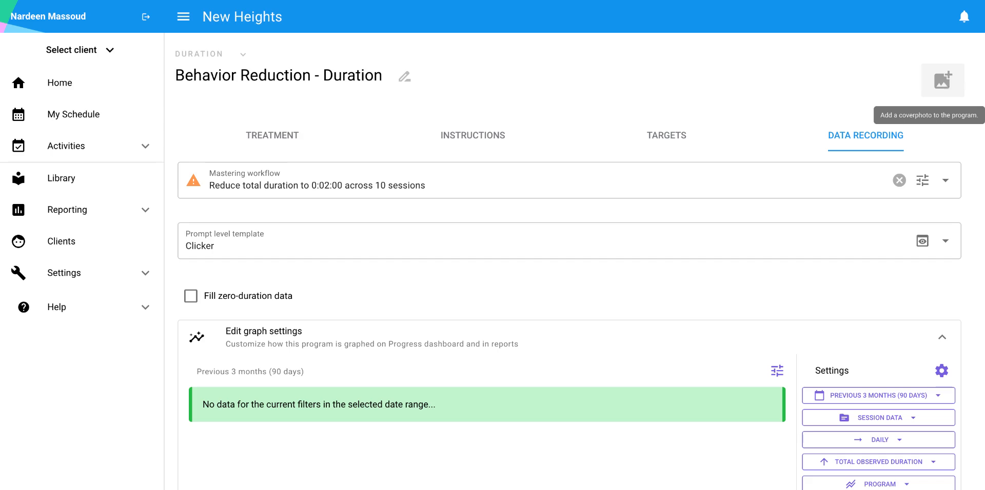
pyautogui.click(943, 80)
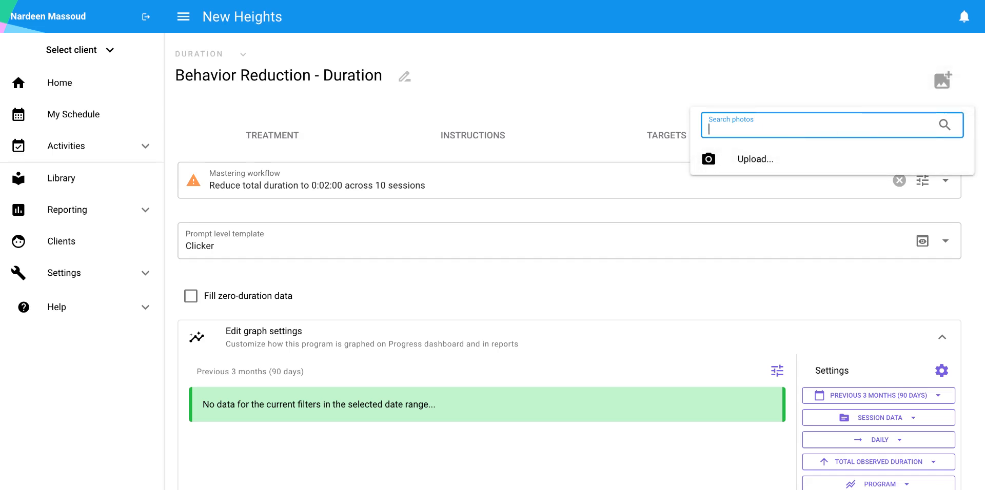
pyautogui.write('crying')
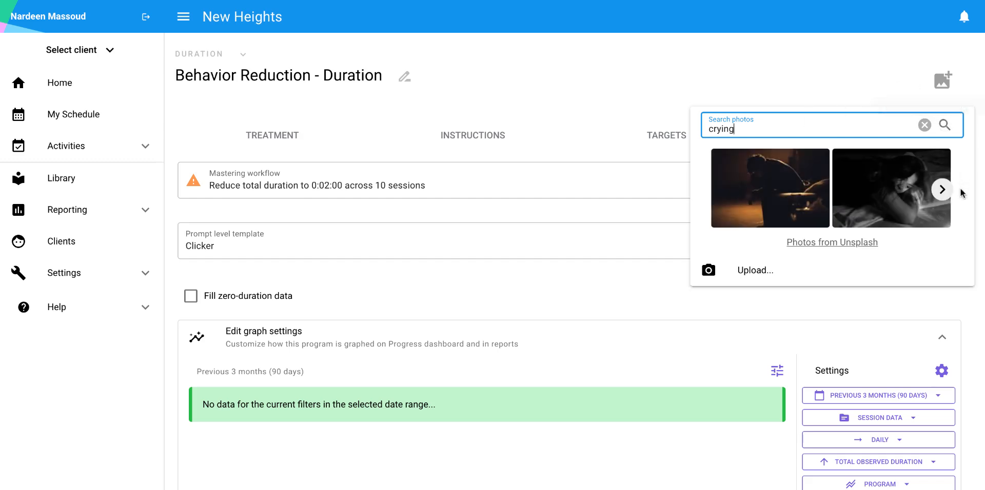
pyautogui.click(942, 189)
pyautogui.click(788, 196)
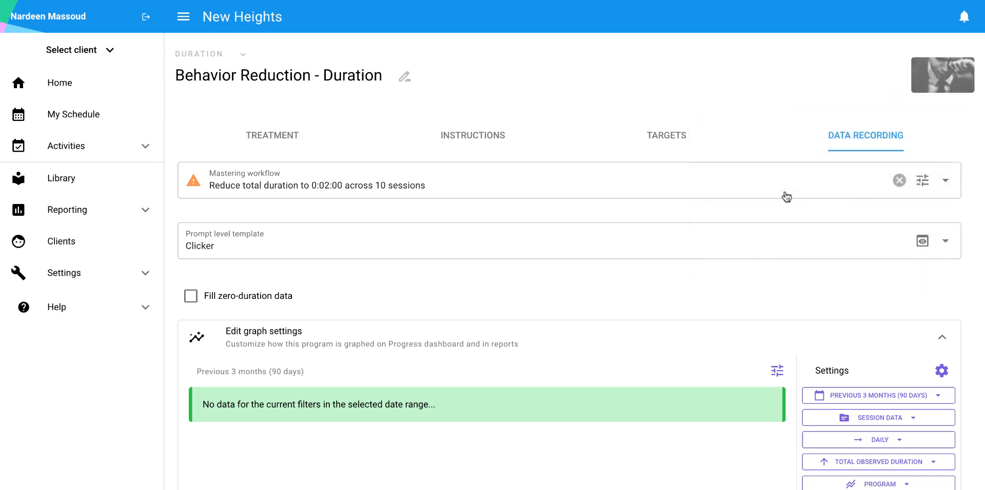
pyautogui.scroll(-4, 898, 334)
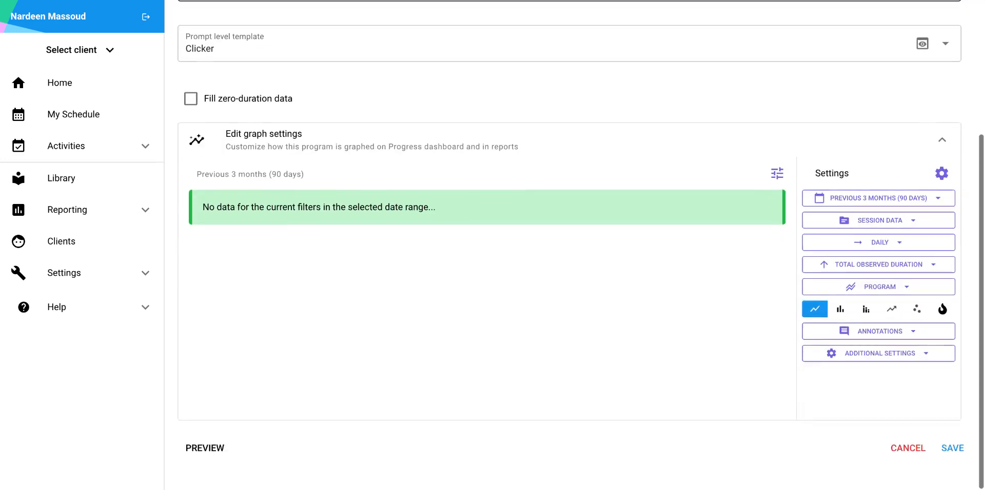